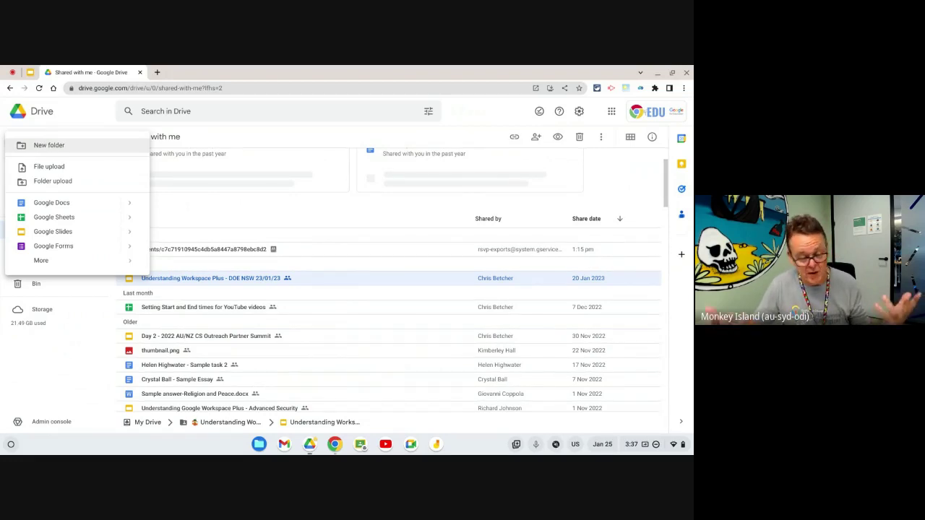
# - Show Drive's New menu with its More file types, then return to the 15 Drive Tips presentation
pyautogui.click(41, 145)
pyautogui.click(62, 116)
pyautogui.click(38, 144)
pyautogui.click(42, 262)
pyautogui.click(29, 72)
# - View the slide about searching Drive, then go back to Drive's file list
pyautogui.click(73, 340)
pyautogui.click(109, 73)
pyautogui.click(109, 73)
pyautogui.click(109, 92)
# - Search Drive for '15 tips', then replace the query with 'certification'
pyautogui.click(181, 110)
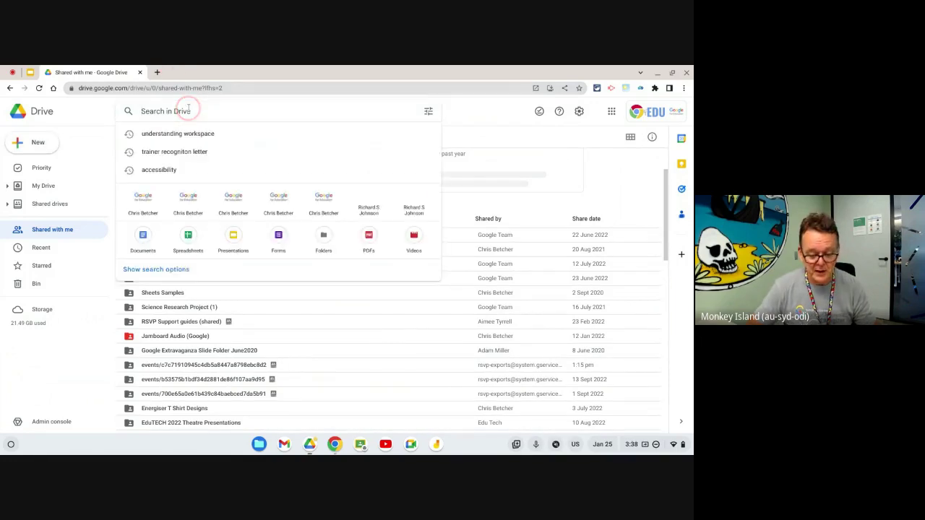
pyautogui.write('15 tips')
pyautogui.press('Return')
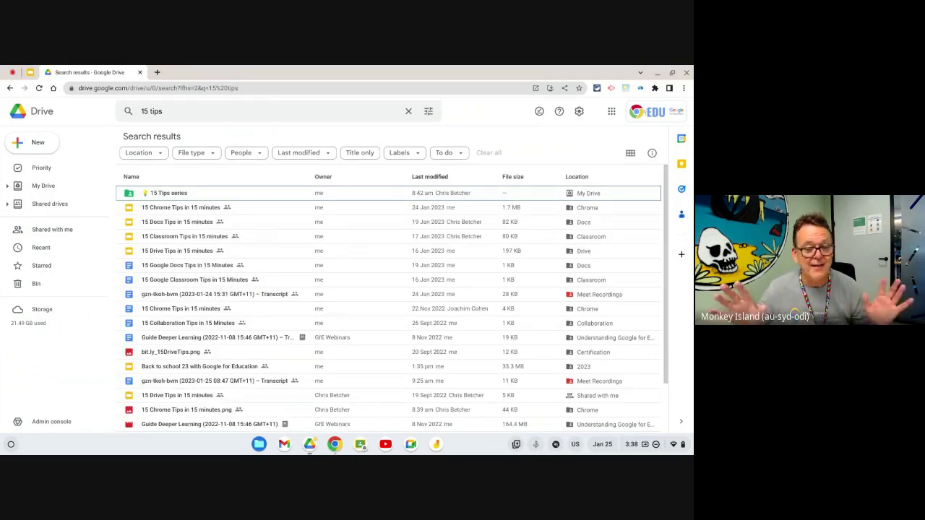
pyautogui.click(156, 110)
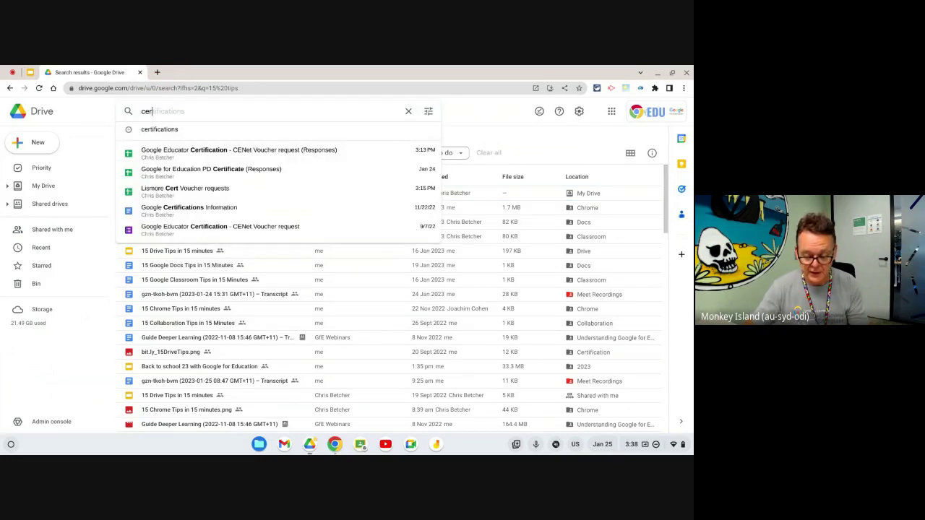
pyautogui.write('certification')
pyautogui.press('Return')
# - Run a filtered search for Presentations, Owned by me, modified in the last 30 days
pyautogui.click(429, 111)
pyautogui.click(256, 146)
pyautogui.click(235, 238)
pyautogui.click(254, 173)
pyautogui.click(241, 209)
pyautogui.click(235, 307)
pyautogui.click(228, 385)
pyautogui.click(421, 388)
# - Clear the search and review the stars and colours slide in the presentation
pyautogui.click(408, 111)
pyautogui.click(497, 116)
pyautogui.click(29, 73)
pyautogui.click(63, 401)
pyautogui.press('Down')
pyautogui.click(62, 337)
# - Open My Drive and scroll through its folders, selecting the Classroom folder
pyautogui.click(91, 72)
pyautogui.click(41, 185)
pyautogui.scroll(-5, 374, 314)
pyautogui.scroll(-2, 373, 314)
pyautogui.click(134, 309)
pyautogui.scroll(-5, 148, 311)
pyautogui.scroll(-2, 149, 312)
pyautogui.scroll(3, 221, 291)
# - Bring up colour choices for the Google Earth folder and pick a blue
pyautogui.rightClick(156, 287)
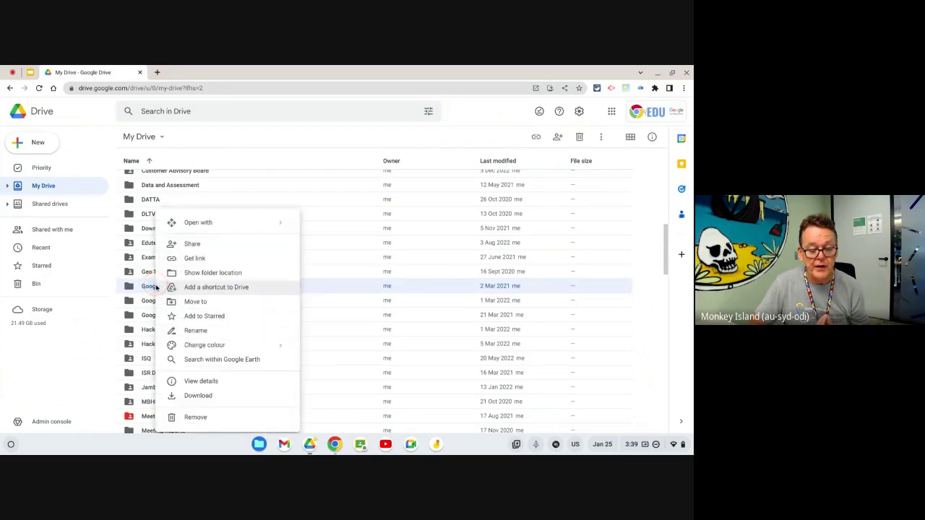
pyautogui.moveTo(222, 346)
pyautogui.click(354, 380)
# - Apply Rainy sky blue to the Google Earth folder, check Starred, and return to My Drive
pyautogui.click(354, 381)
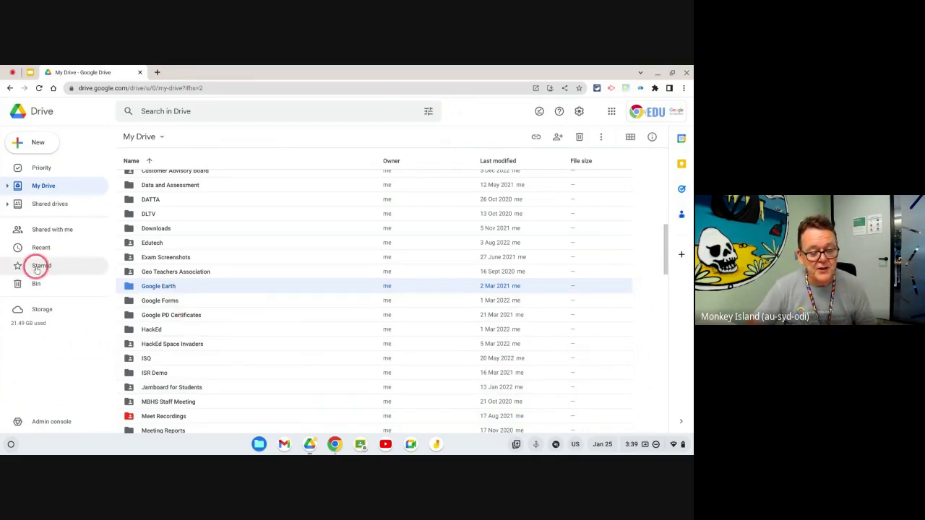
pyautogui.click(36, 267)
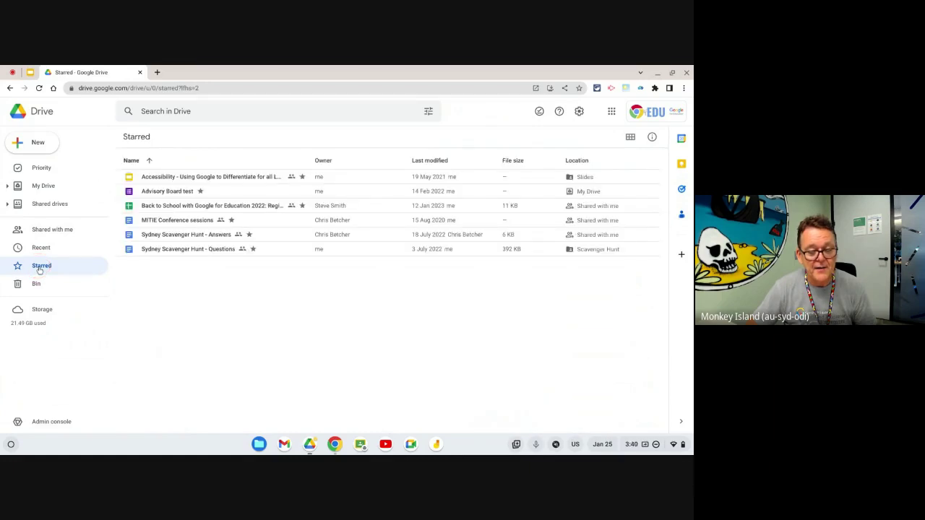
pyautogui.click(43, 187)
# - Star the 'Assignment workflow in Classroom' file and view it in the Starred list
pyautogui.scroll(-2, 299, 283)
pyautogui.scroll(-10, 301, 286)
pyautogui.scroll(-10, 301, 286)
pyautogui.scroll(-1, 301, 286)
pyautogui.rightClick(195, 314)
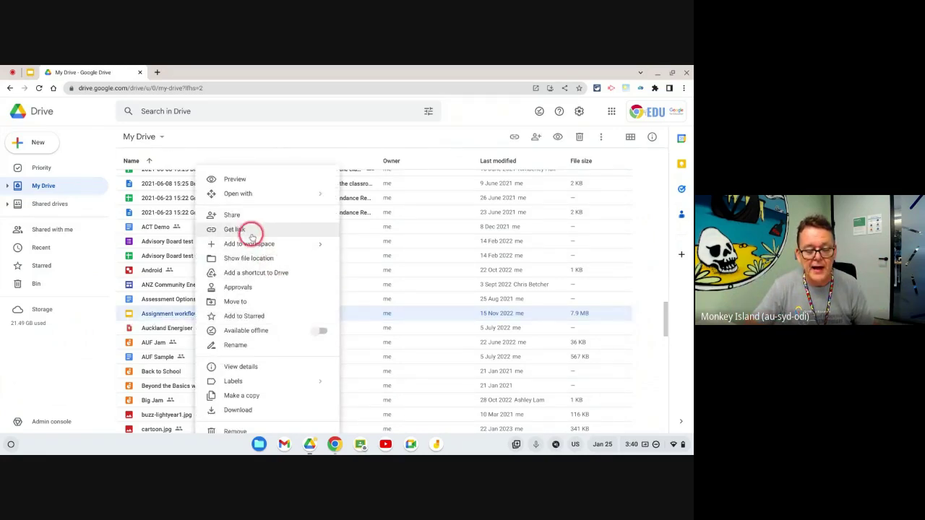
pyautogui.click(253, 316)
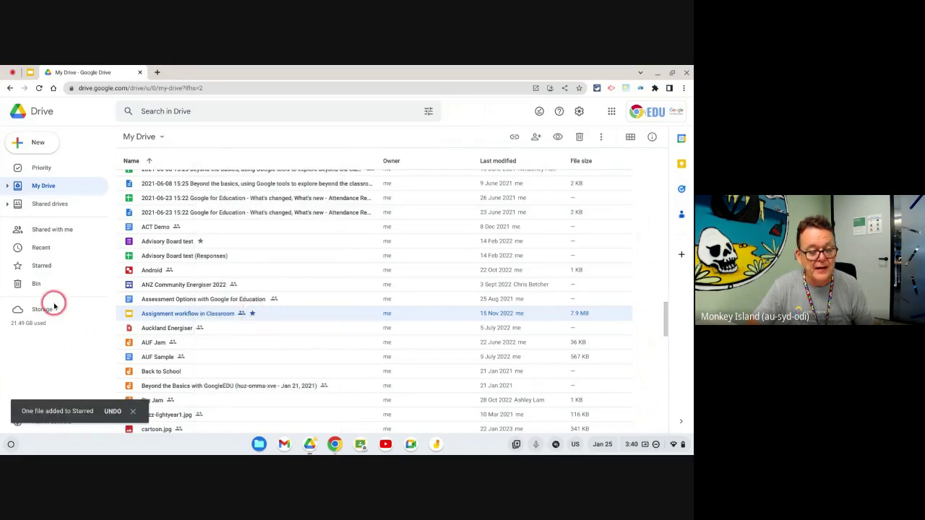
pyautogui.click(42, 266)
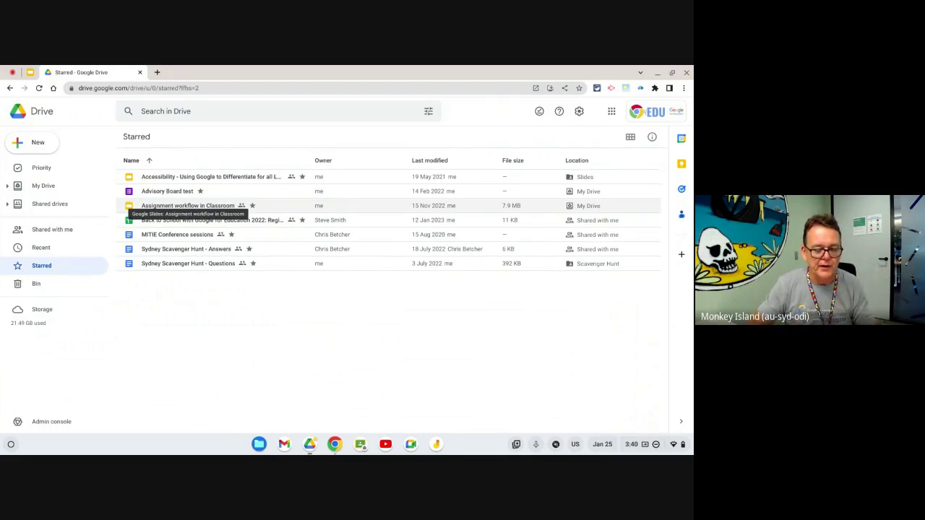
# - Review slides 7 and 8 of the tips presentation, ending on the sharing slide
pyautogui.click(30, 72)
pyautogui.click(43, 386)
pyautogui.press('Down')
pyautogui.click(52, 350)
# - Share the first starred presentation with a suggested contact and send the invitation
pyautogui.click(66, 72)
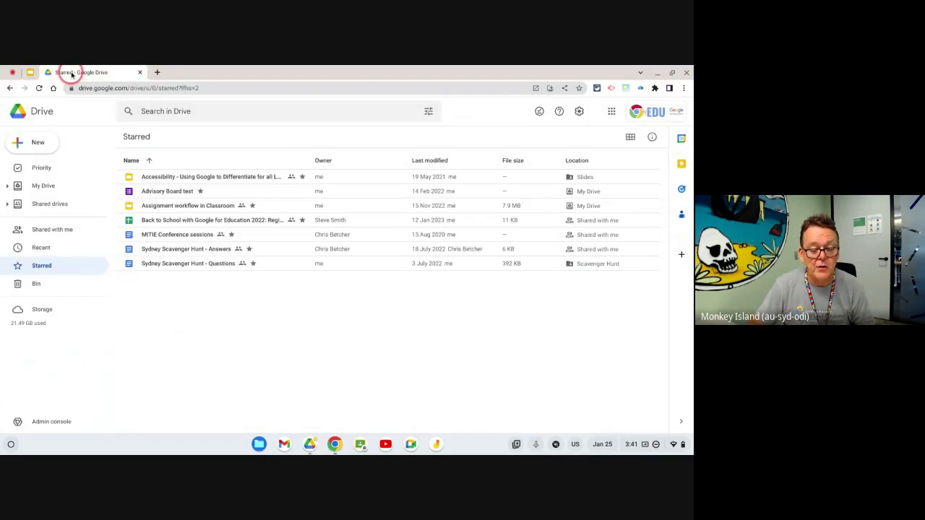
pyautogui.rightClick(216, 179)
pyautogui.click(263, 218)
pyautogui.click(291, 212)
pyautogui.write('kim')
pyautogui.click(312, 240)
pyautogui.click(435, 336)
pyautogui.click(244, 198)
pyautogui.click(432, 355)
pyautogui.click(41, 185)
pyautogui.scroll(-1, 282, 270)
pyautogui.scroll(-3, 282, 273)
pyautogui.scroll(-2, 196, 336)
pyautogui.rightClick(162, 309)
pyautogui.click(211, 254)
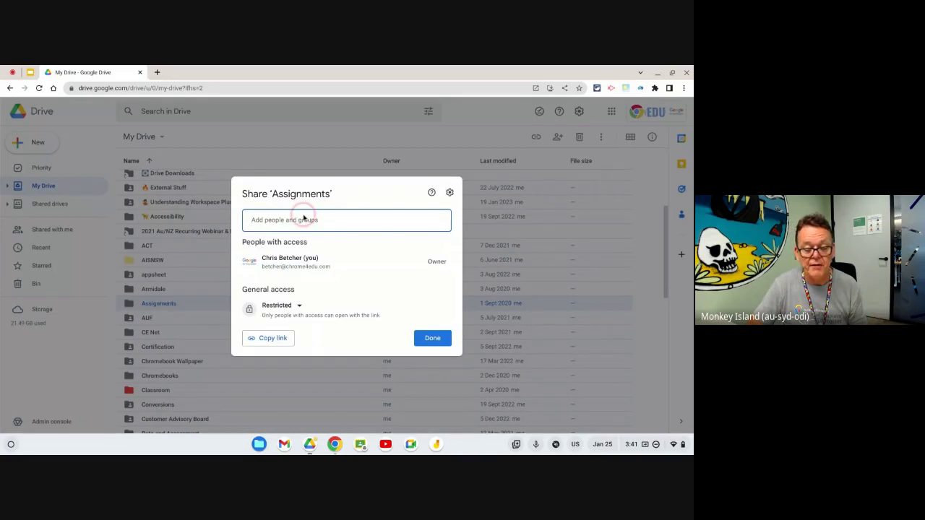
pyautogui.click(304, 217)
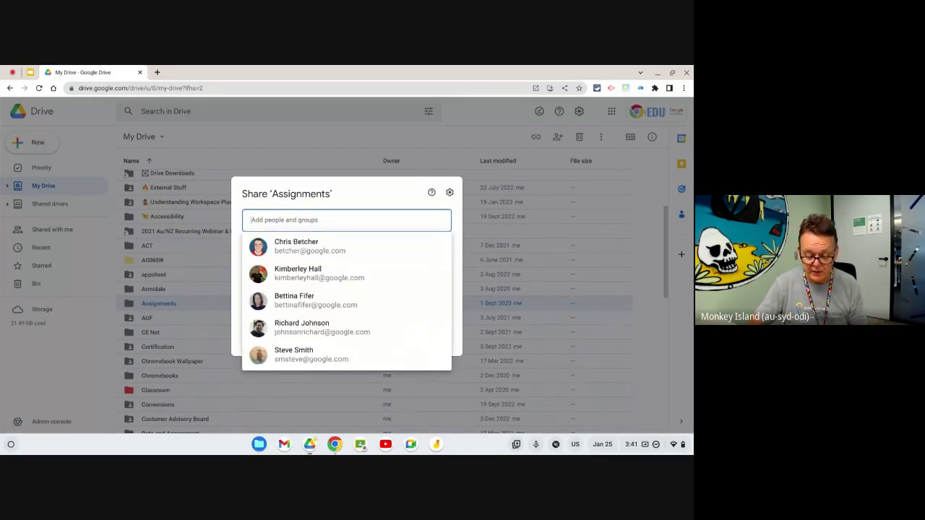
pyautogui.write('kimberl')
pyautogui.click(320, 243)
pyautogui.click(428, 229)
pyautogui.click(436, 230)
pyautogui.click(388, 260)
pyautogui.click(433, 328)
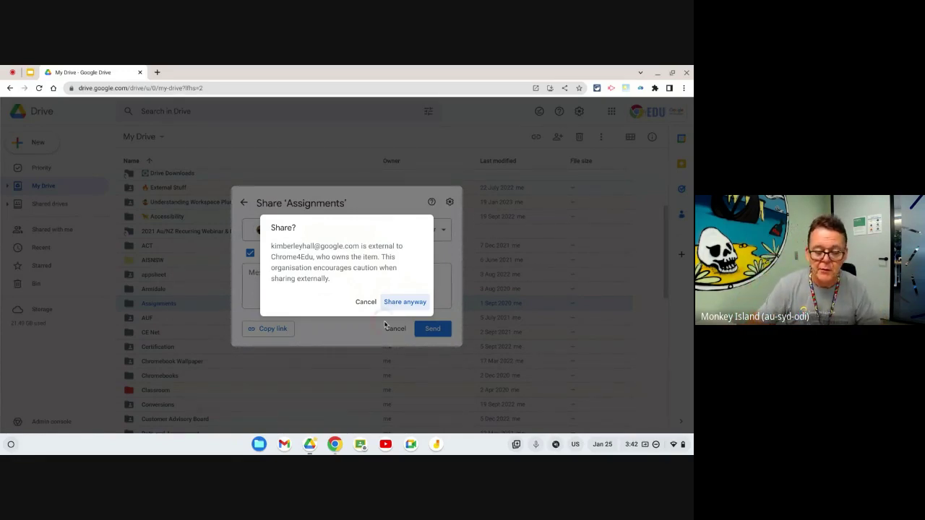
pyautogui.click(363, 302)
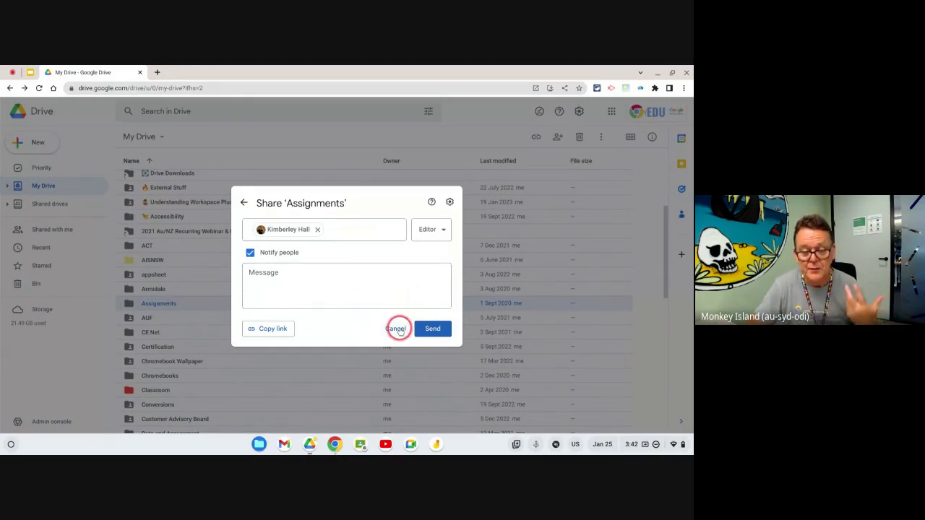
pyautogui.click(397, 328)
pyautogui.click(268, 155)
# - View the creating-workspaces slide, then open Drive's Priority page and scroll to Workspaces
pyautogui.click(30, 72)
pyautogui.click(50, 383)
pyautogui.click(73, 74)
pyautogui.click(59, 169)
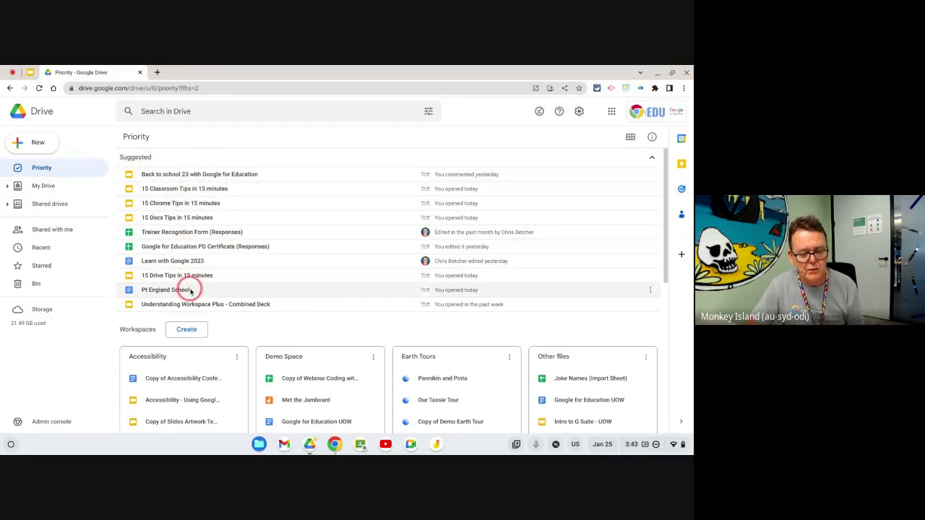
pyautogui.scroll(-4, 228, 277)
# - Create a new workspace named '15 Tips', correcting the mistyped name
pyautogui.click(190, 179)
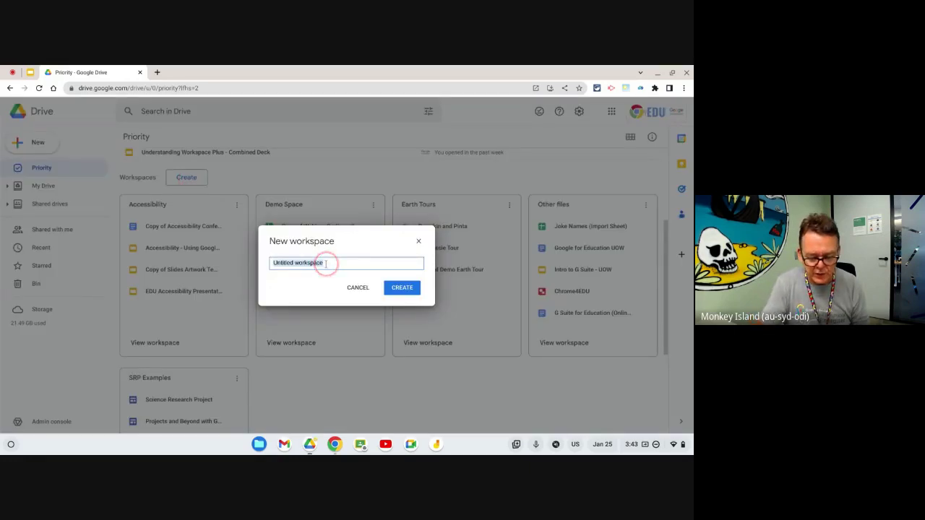
pyautogui.write('t5')
pyautogui.write(' Tips')
pyautogui.click(275, 263)
pyautogui.press('BackSpace')
pyautogui.click(402, 288)
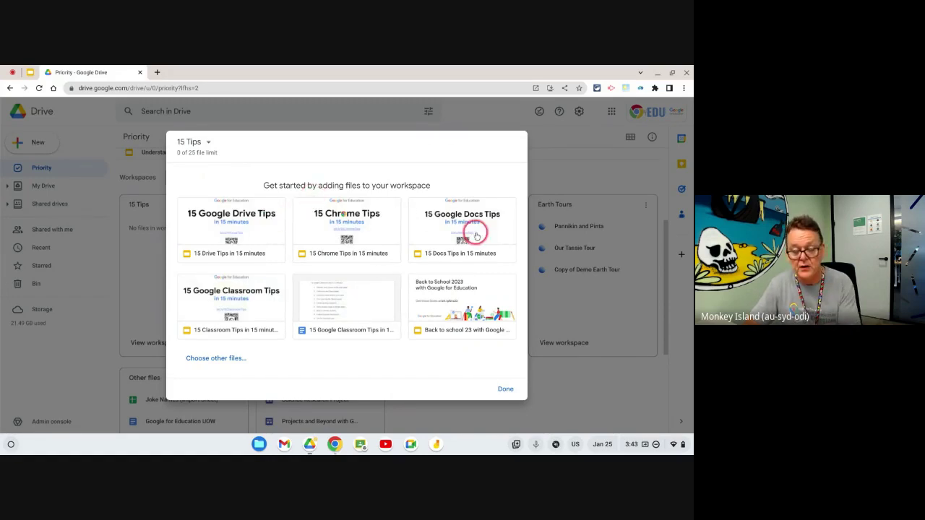
# - Add the Drive, Chrome, Docs and Classroom tips files to the workspace
pyautogui.click(254, 214)
pyautogui.click(365, 244)
pyautogui.click(424, 254)
pyautogui.click(327, 307)
pyautogui.click(477, 145)
pyautogui.click(510, 390)
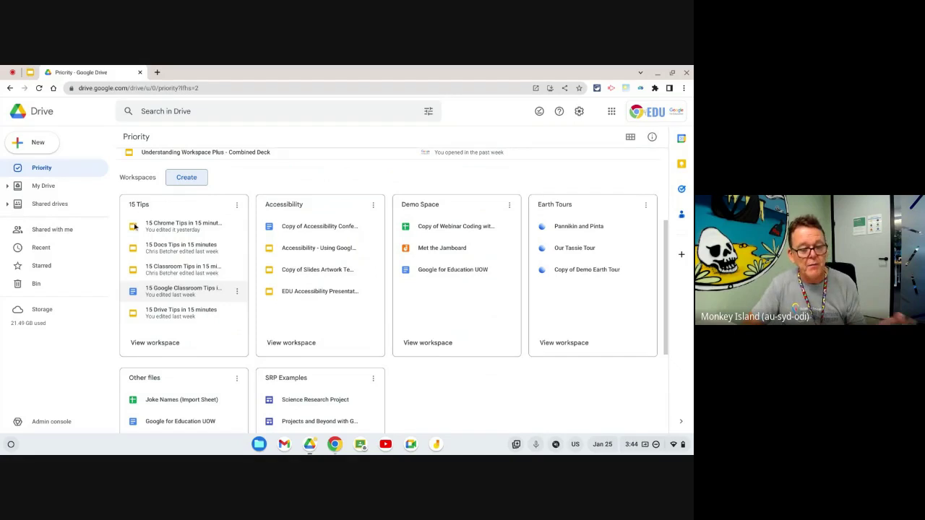
# - Review the 15 Tips workspace's files, open and close Demo Space's options, then return to the presentation
pyautogui.click(61, 168)
pyautogui.click(179, 250)
pyautogui.click(510, 205)
pyautogui.click(360, 176)
pyautogui.click(29, 72)
pyautogui.scroll(-4, 54, 339)
# - View the converting-Microsoft-files slide, then open Drive's Settings page
pyautogui.click(46, 318)
pyautogui.click(104, 73)
pyautogui.click(579, 112)
pyautogui.click(475, 136)
# - Turn upload conversion to Docs formats off and back on, then show the working-offline slide
pyautogui.scroll(-1, 296, 242)
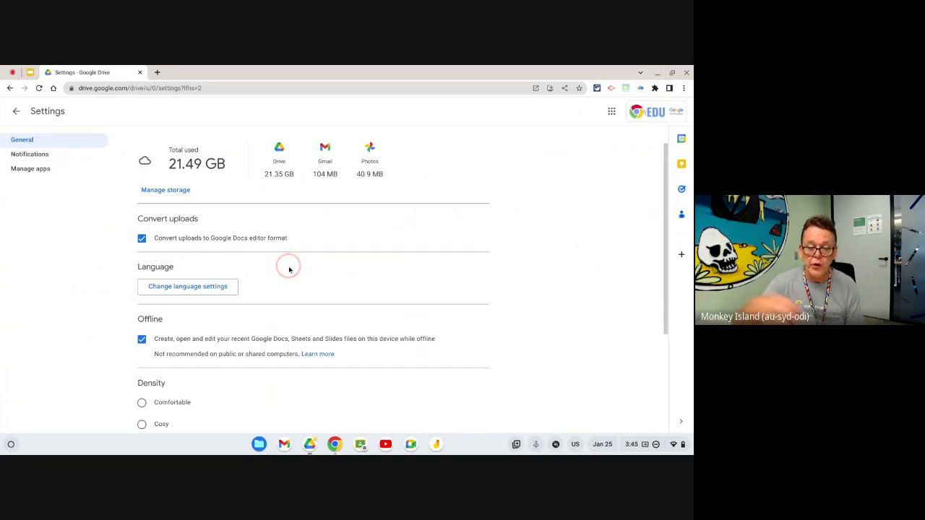
pyautogui.click(198, 243)
pyautogui.click(142, 239)
pyautogui.click(121, 229)
pyautogui.click(10, 87)
pyautogui.click(32, 74)
pyautogui.click(47, 352)
# - Confirm offline editing is enabled in Drive Settings, then go back to the Priority page
pyautogui.click(100, 73)
pyautogui.scroll(-1, 209, 157)
pyautogui.click(141, 266)
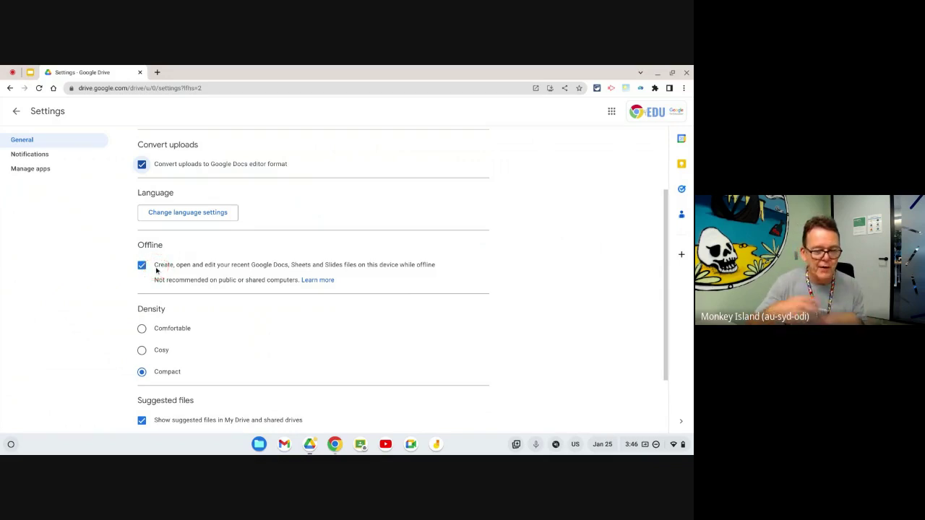
pyautogui.click(18, 112)
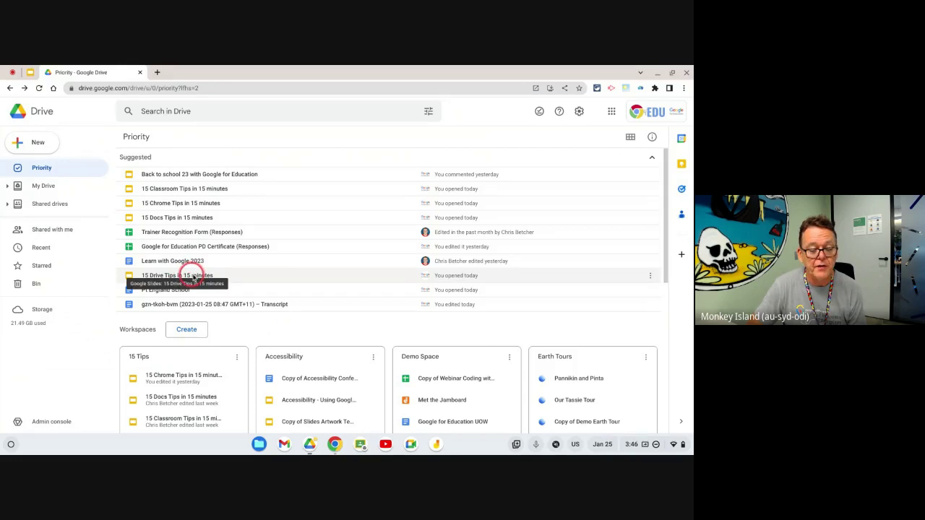
# - Make the 15 Drive Tips and 15 Docs Tips decks available offline
pyautogui.rightClick(193, 278)
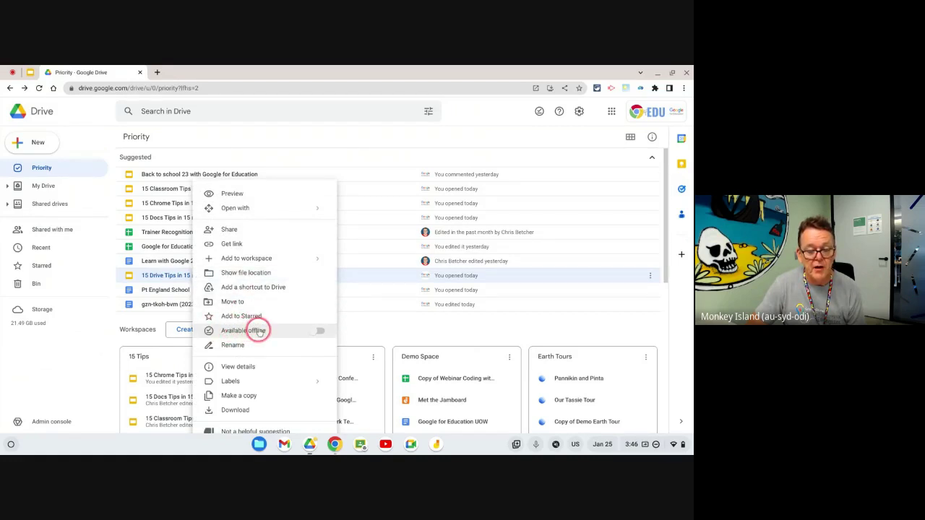
pyautogui.click(315, 332)
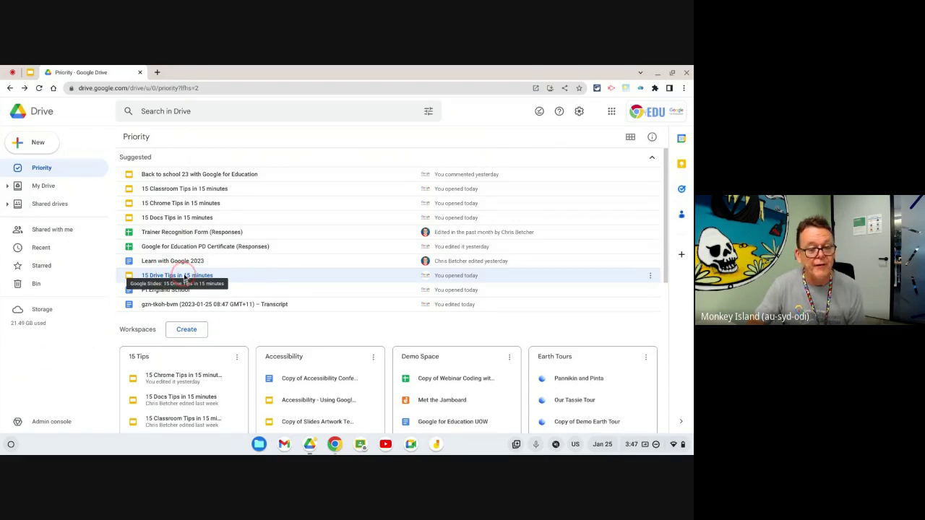
pyautogui.rightClick(188, 219)
pyautogui.click(307, 335)
pyautogui.rightClick(206, 219)
pyautogui.click(335, 333)
# - Return to the tips presentation and show slide 11, 'Check your storage'
pyautogui.click(30, 72)
pyautogui.click(58, 389)
pyautogui.scroll(-1, 58, 390)
# - Open Drive's Storage page showing 21.49 GB used, files ranked largest first
pyautogui.scroll(-2, 58, 392)
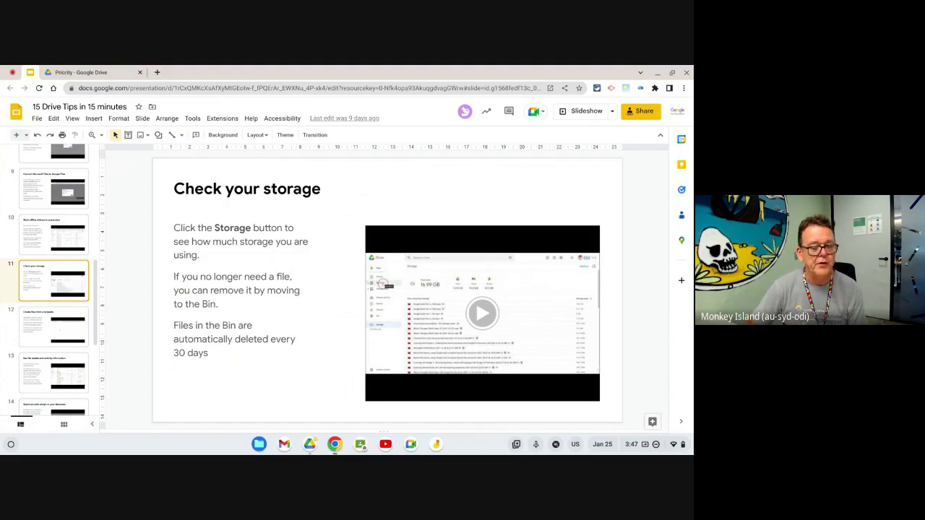
pyautogui.click(101, 72)
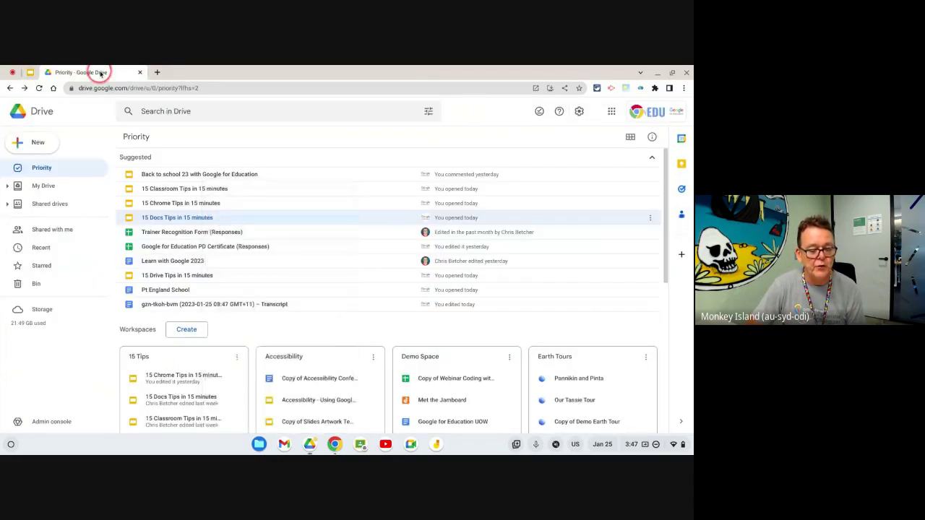
pyautogui.click(41, 310)
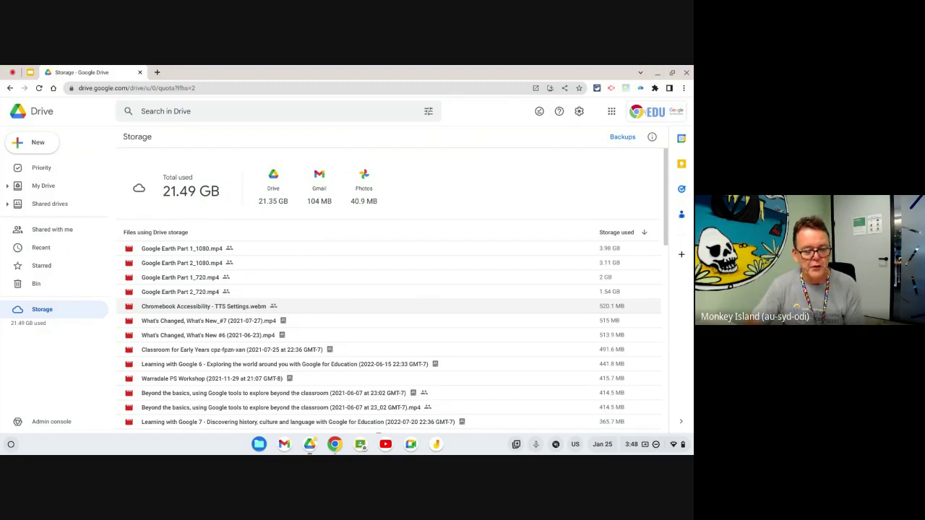
# - Select the Chromebook Accessibility - TTS Settings.webm file, then return to the 15 Drive Tips deck
pyautogui.click(313, 307)
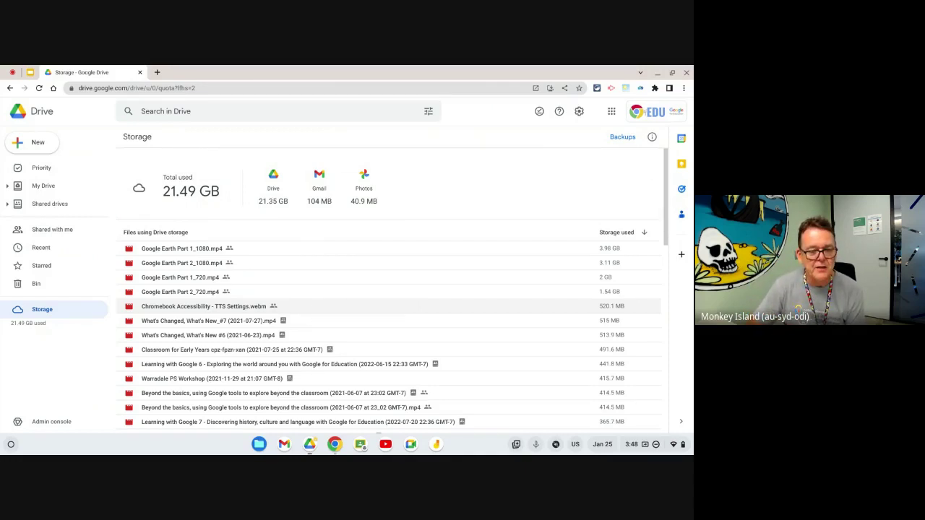
pyautogui.click(311, 307)
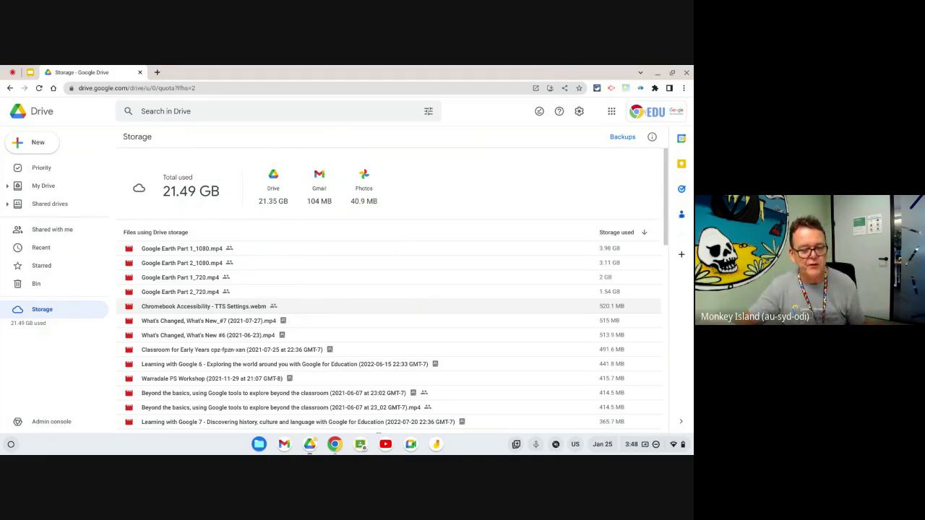
pyautogui.click(12, 73)
pyautogui.click(30, 73)
# - Show the slide about creating files from templates
pyautogui.click(62, 320)
pyautogui.press('Down')
pyautogui.click(37, 315)
# - In Drive, choose New > Google Docs > From a template
pyautogui.click(69, 74)
pyautogui.click(35, 139)
pyautogui.click(35, 140)
pyautogui.click(129, 205)
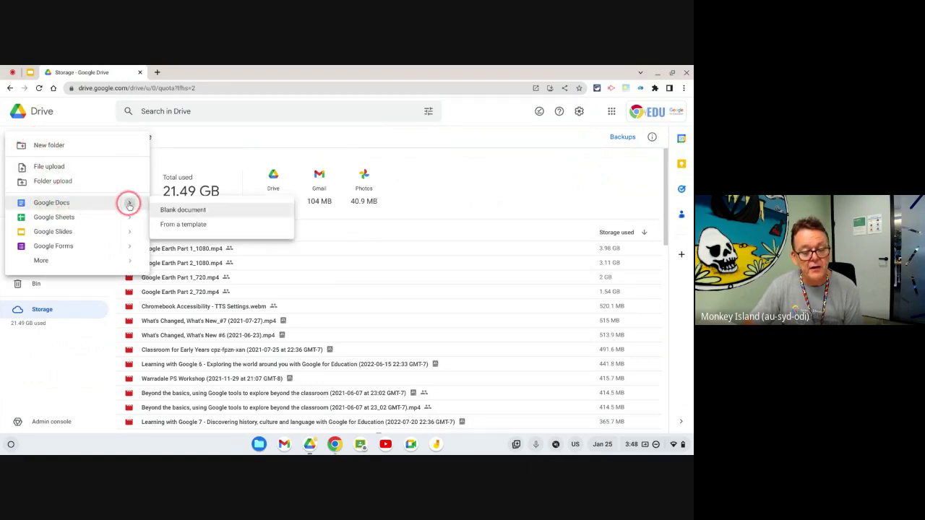
pyautogui.click(177, 228)
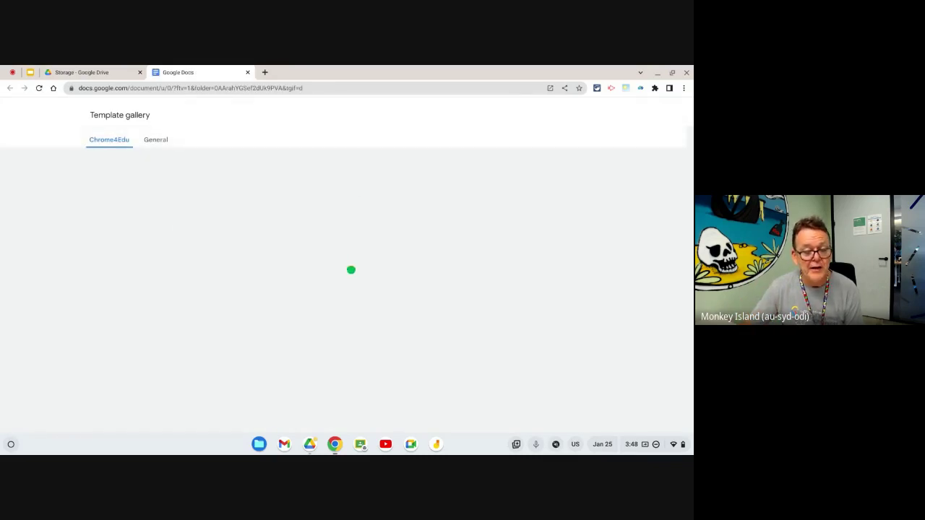
# - Browse the General templates, then check the Chrome4Edu tab for organisation templates
pyautogui.click(159, 140)
pyautogui.scroll(-10, 252, 197)
pyautogui.scroll(-10, 296, 289)
pyautogui.scroll(-5, 386, 290)
pyautogui.scroll(15, 296, 289)
pyautogui.scroll(5, 237, 190)
pyautogui.click(101, 138)
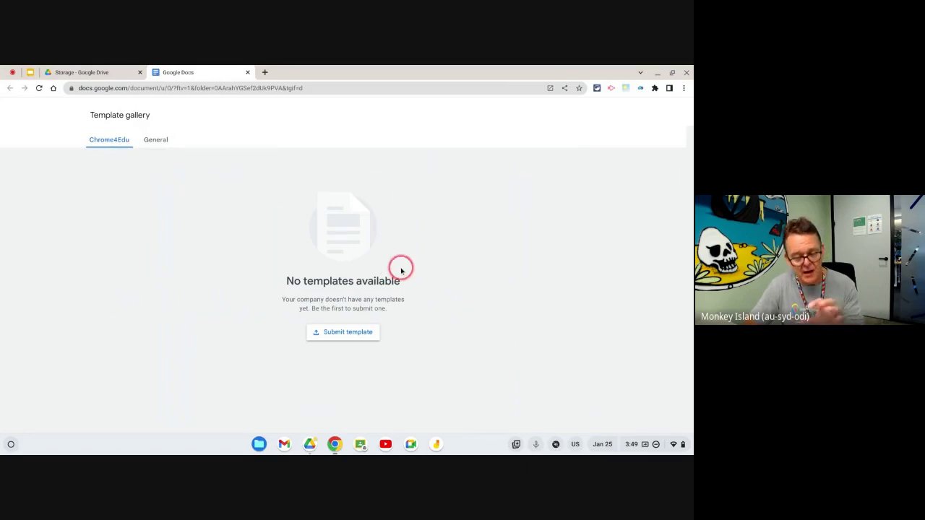
pyautogui.click(73, 73)
# - Show the file details and activity tip slide, then open the My Drive file list
pyautogui.click(31, 74)
pyautogui.click(47, 362)
pyautogui.click(114, 75)
pyautogui.click(44, 187)
pyautogui.scroll(-15, 430, 247)
pyautogui.scroll(-10, 429, 247)
pyautogui.scroll(-1, 429, 247)
# - Select ACT Demo and view its details in the side panel
pyautogui.click(189, 234)
pyautogui.click(651, 137)
pyautogui.click(546, 194)
pyautogui.scroll(-1, 619, 281)
pyautogui.scroll(-1, 600, 301)
pyautogui.scroll(-3, 600, 300)
pyautogui.scroll(-3, 600, 300)
pyautogui.scroll(-3, 578, 358)
pyautogui.scroll(-2, 568, 354)
# - View ACT Demo's activity history, then move to the emojis in filenames tip slide
pyautogui.click(590, 195)
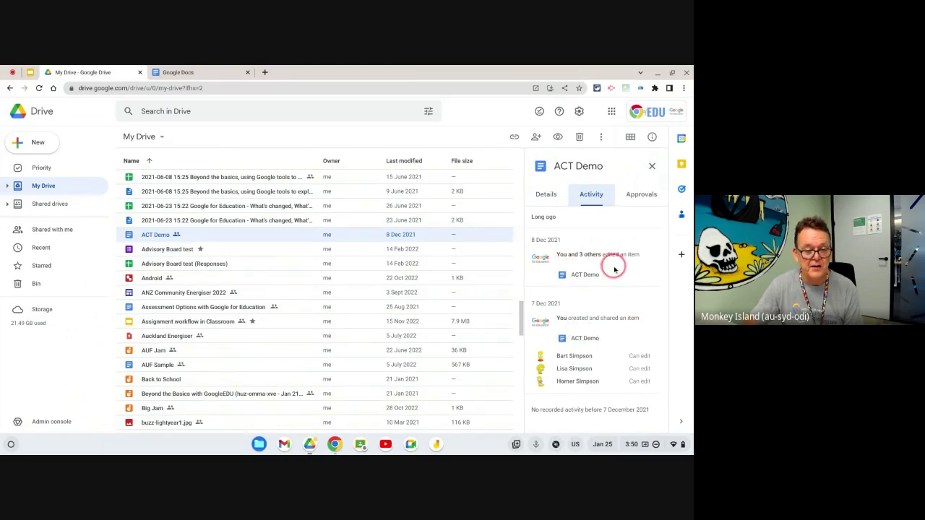
pyautogui.click(30, 73)
pyautogui.scroll(-2, 45, 325)
pyautogui.click(47, 327)
# - Show the emoji-named folders at the top of My Drive and select Downloads
pyautogui.click(110, 75)
pyautogui.scroll(10, 182, 282)
pyautogui.scroll(-3, 185, 286)
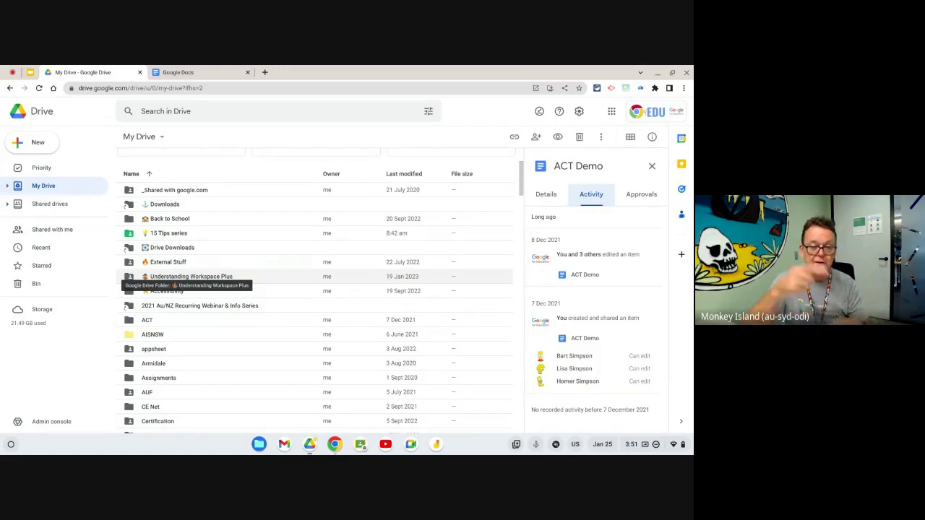
pyautogui.click(158, 210)
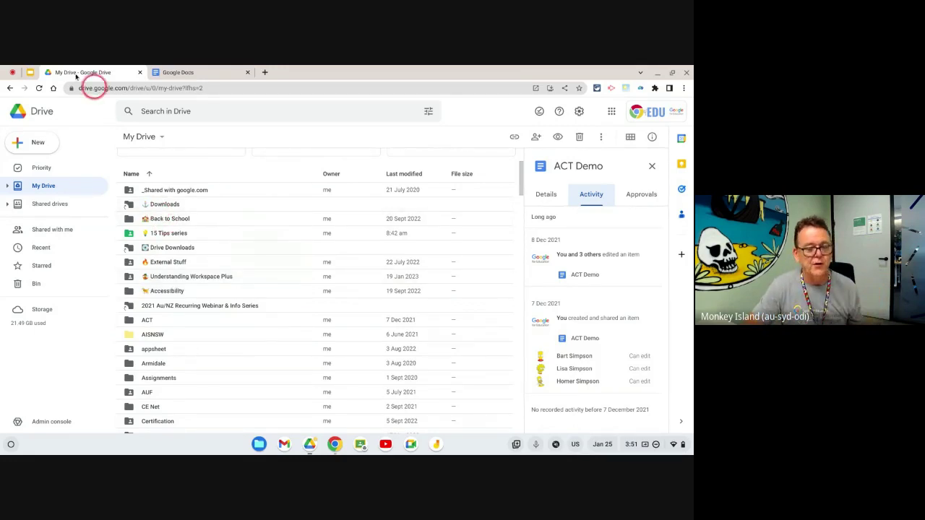
# - Return to the tips deck and show the shortcuts tip slide
pyautogui.click(30, 72)
pyautogui.click(54, 340)
pyautogui.click(52, 358)
# - Open the UTS folder from My Drive
pyautogui.click(115, 75)
pyautogui.scroll(-10, 234, 229)
pyautogui.scroll(-4, 235, 231)
pyautogui.scroll(3, 235, 231)
pyautogui.doubleClick(148, 278)
# - Add a shortcut to UTS Level 1 Voucher Letter in My Drive > Back to School > 2023
pyautogui.rightClick(180, 294)
pyautogui.click(254, 291)
pyautogui.click(265, 334)
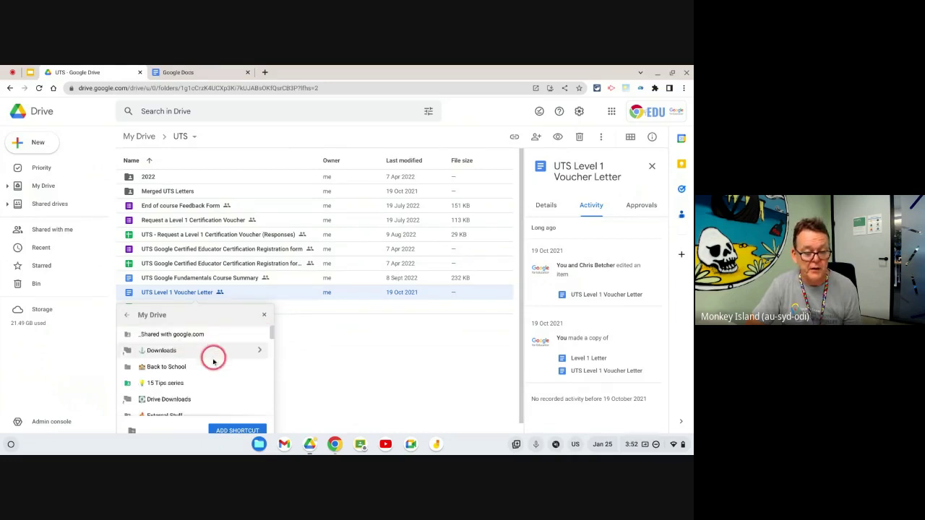
pyautogui.click(257, 367)
pyautogui.doubleClick(169, 333)
pyautogui.click(240, 428)
# - Open Back to School > 2023 to confirm the new shortcut is there
pyautogui.click(45, 185)
pyautogui.doubleClick(162, 320)
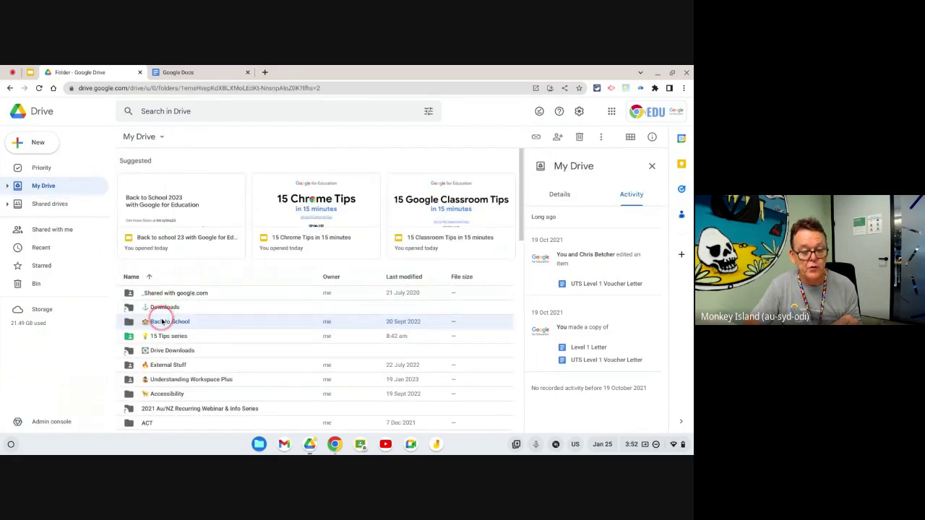
pyautogui.doubleClick(150, 177)
# - Return to the tips deck and show the OCR tip slide
pyautogui.click(31, 73)
pyautogui.scroll(-1, 68, 281)
pyautogui.click(64, 300)
# - Select the slide 17 thumbnail, 'Use keyboard shortcuts'
pyautogui.click(65, 354)
# - Add '?' after 'Google Drive' in the slide text, then open the keyboard shortcuts list with Ctrl+/
pyautogui.click(269, 325)
pyautogui.write('?')
pyautogui.click(137, 188)
pyautogui.hotkey('ctrl', '/')
pyautogui.click(517, 143)
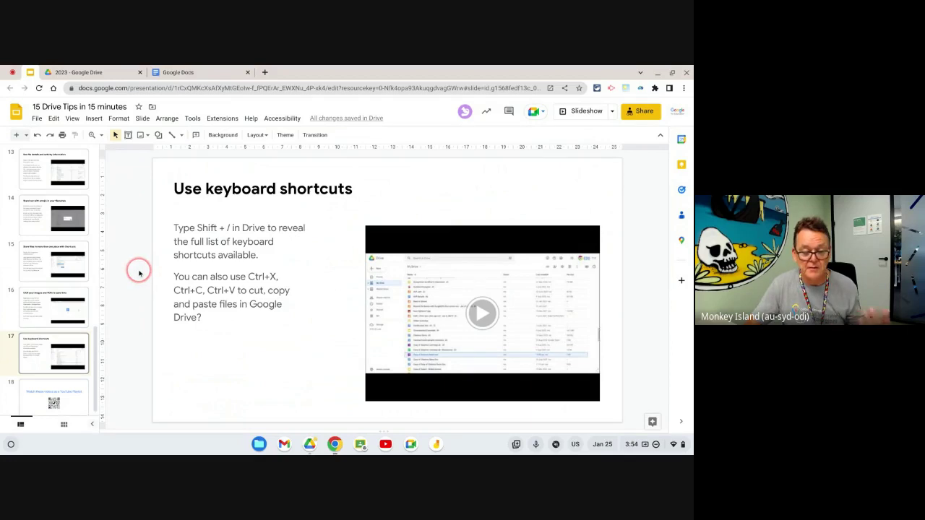